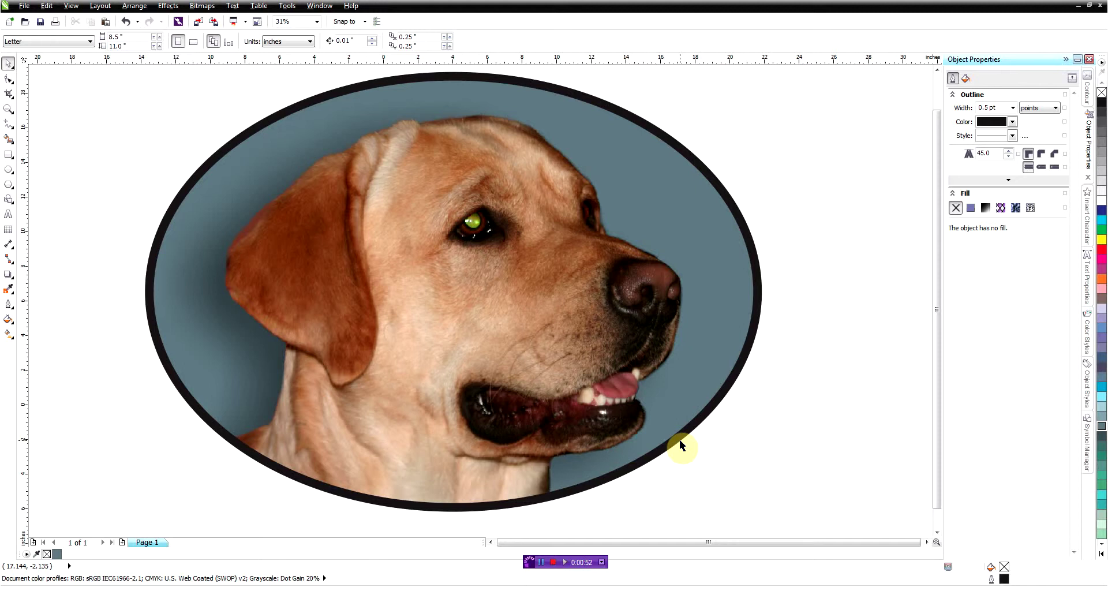
- Open the dog bitmap from inside the oval PowerClip in Corel PHOTO-PAINT with Edit Bitmap
scroll(647, 408, down, 2)
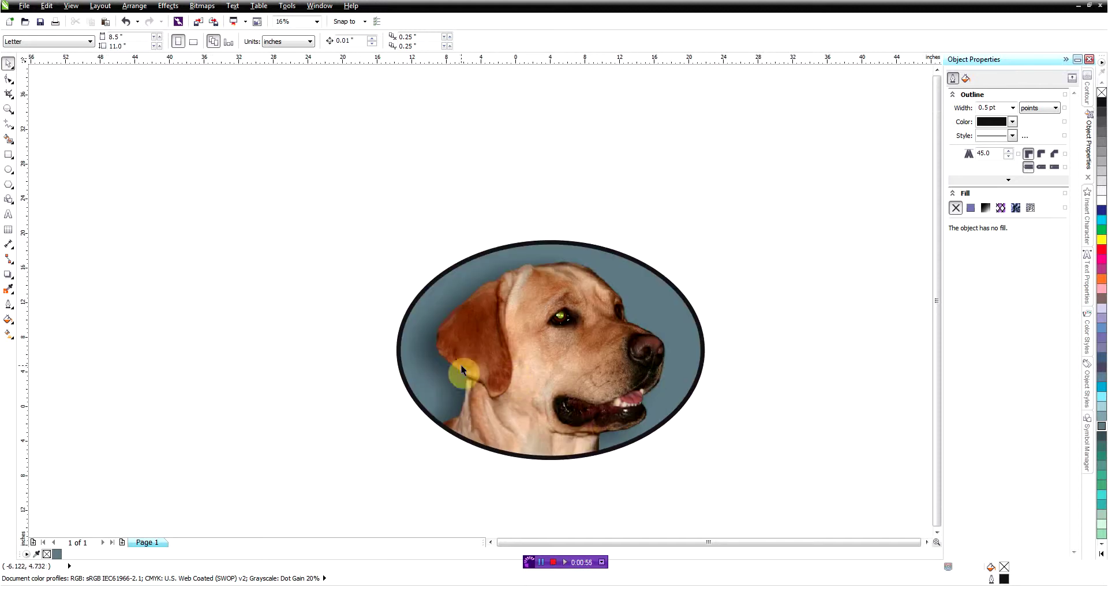
click(579, 437)
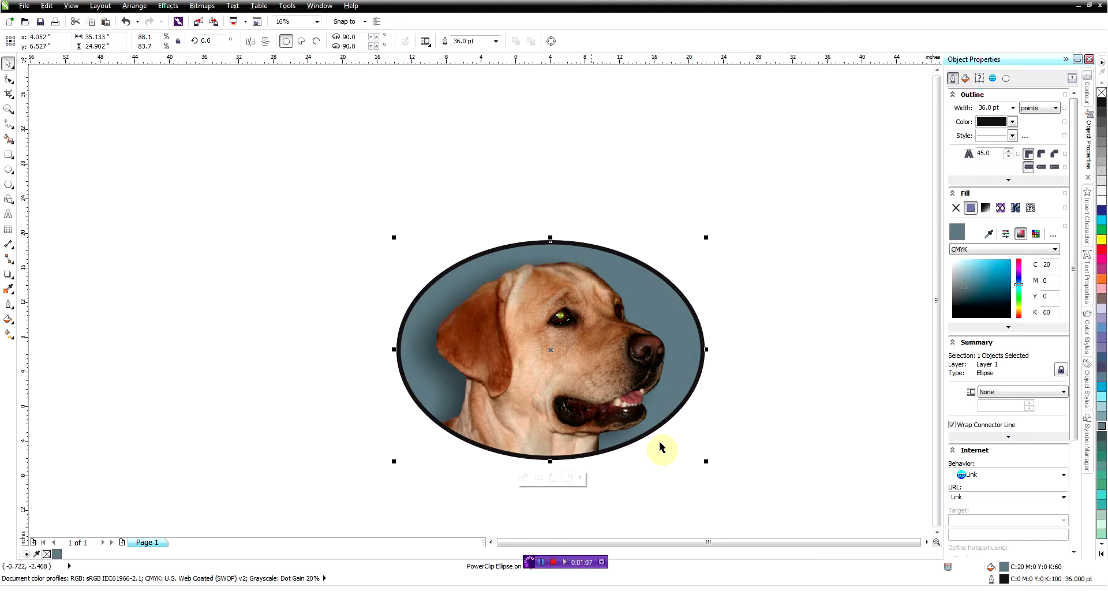
click(522, 478)
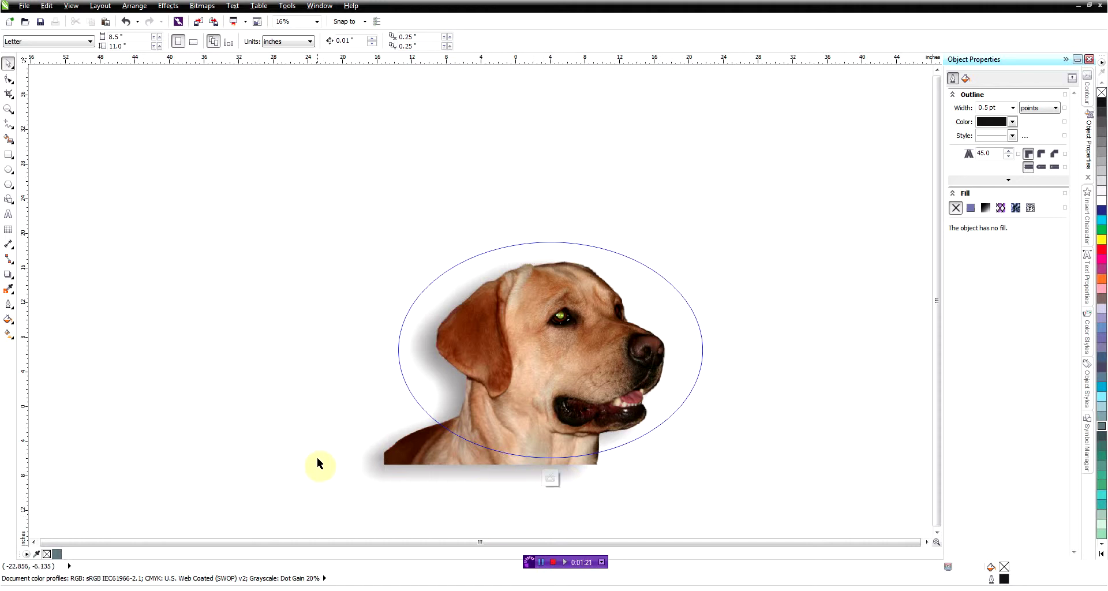
click(434, 456)
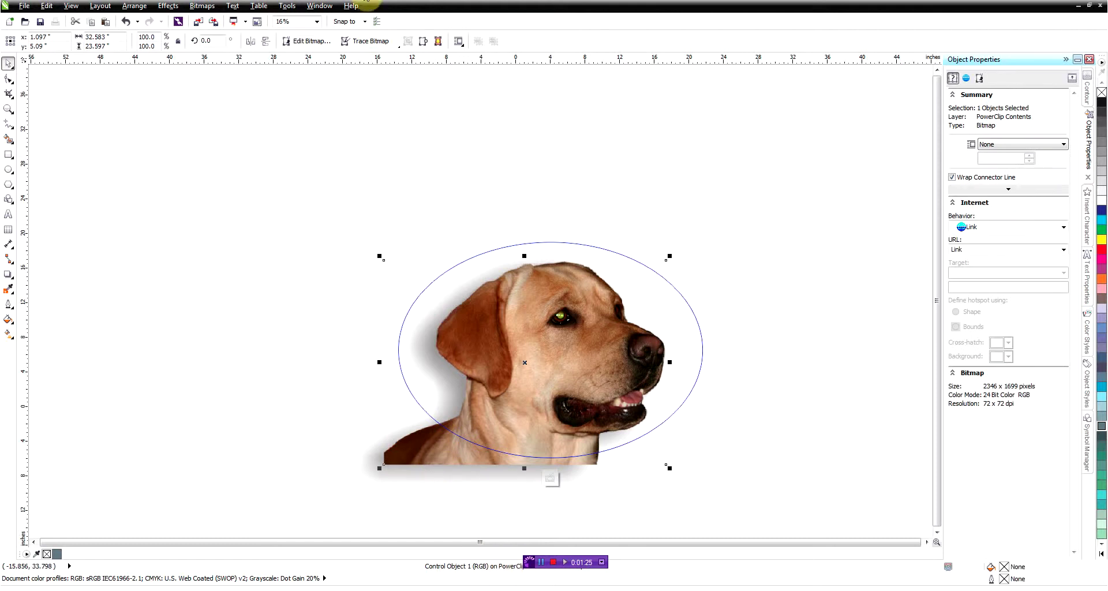
click(309, 42)
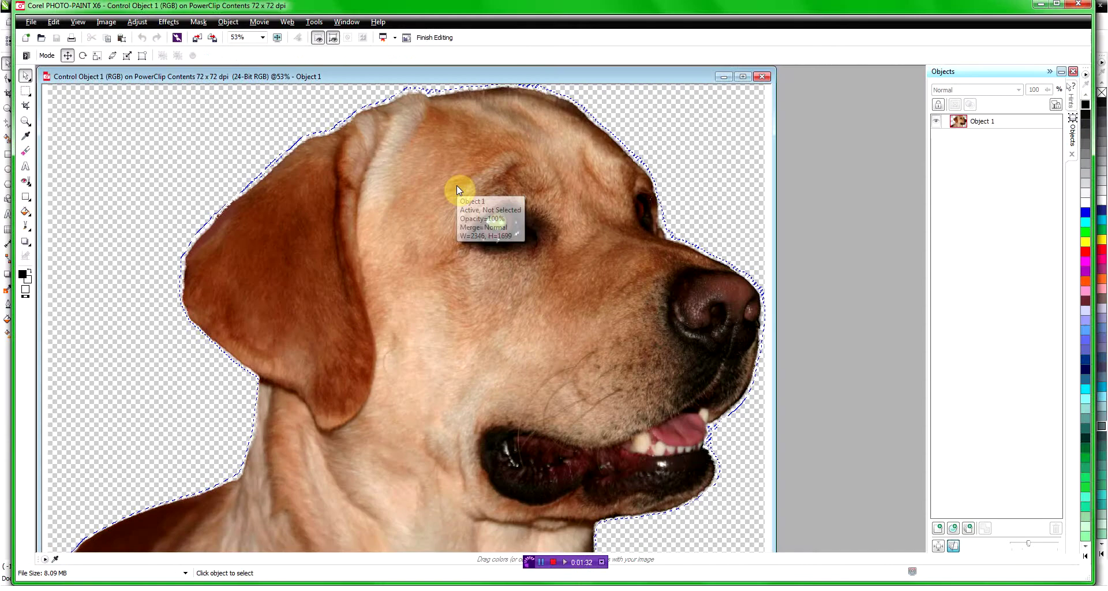
- Maximize the PHOTO-PAINT window and zoom in to 200% on the dog's eye
click(1056, 4)
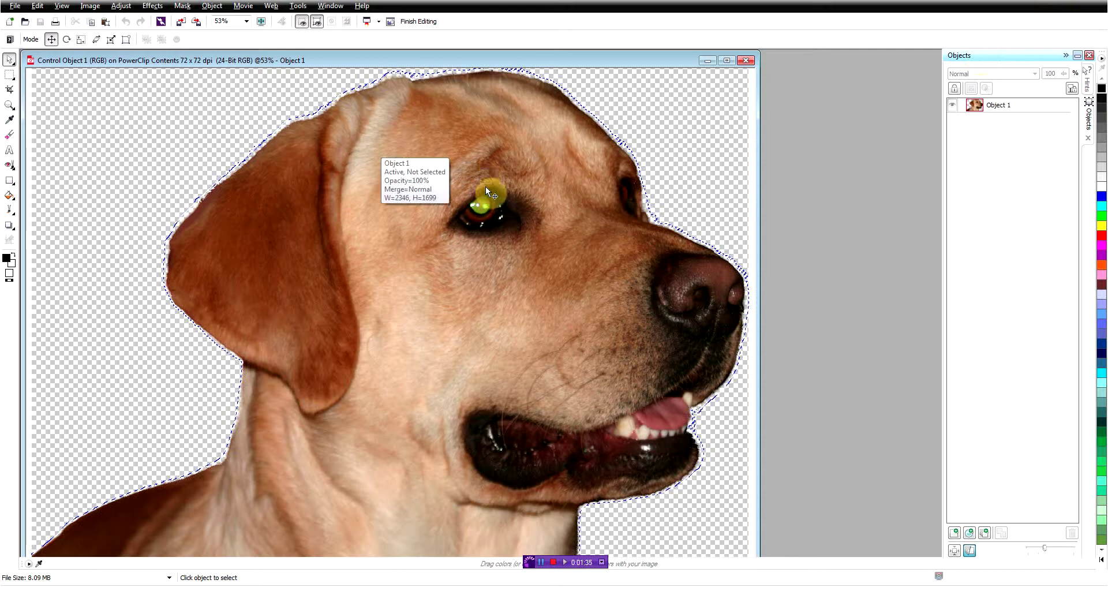
scroll(484, 188, up, 1)
scroll(400, 299, up, 1)
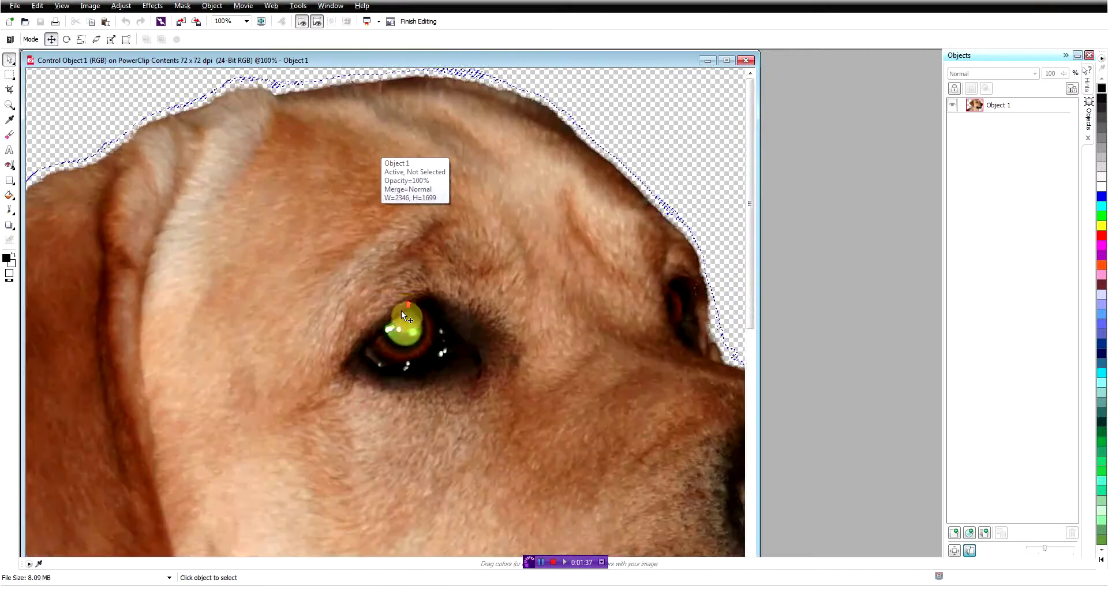
scroll(399, 350, up, 2)
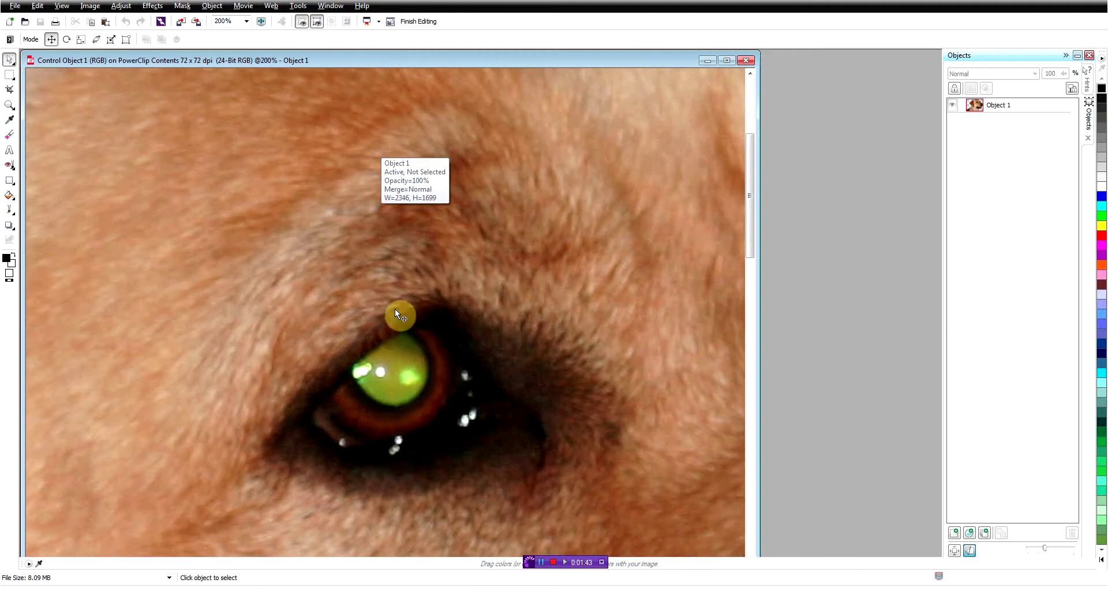
- Brush the Red Eye Removal tool (size 20, tolerance 5) across the glowing pupil
click(12, 167)
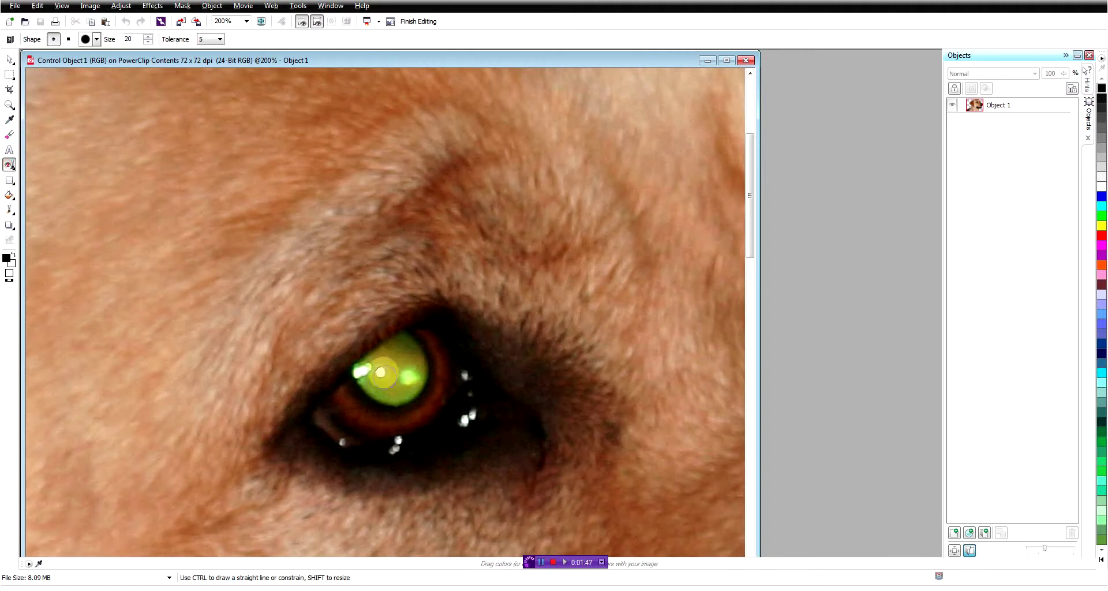
mouse_move(381, 372)
mouse_down()
mouse_move(354, 377)
mouse_move(392, 346)
mouse_move(416, 366)
mouse_move(382, 393)
mouse_move(399, 369)
mouse_up()
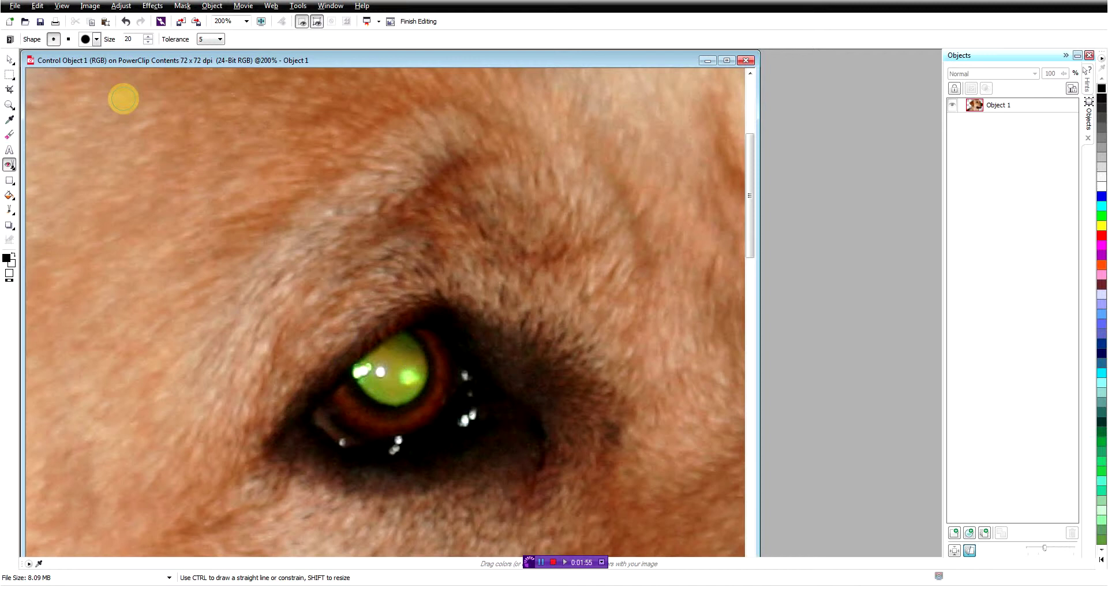
click(14, 84)
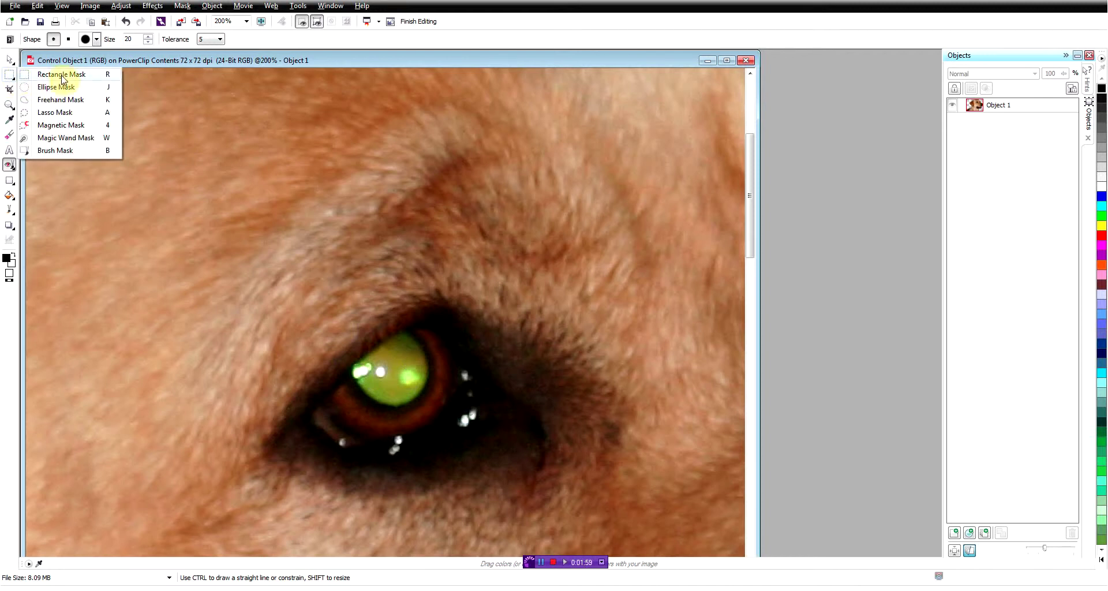
- Paint a size-17 Brush Mask over the green pupil and its upper-left highlight
click(67, 152)
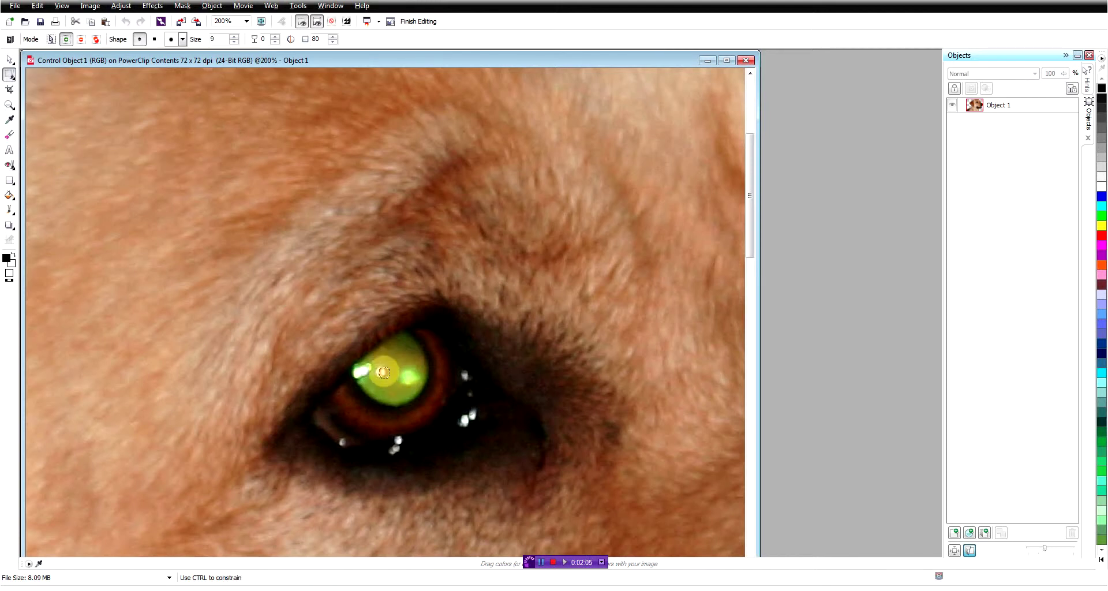
drag(234, 40, 234, 36)
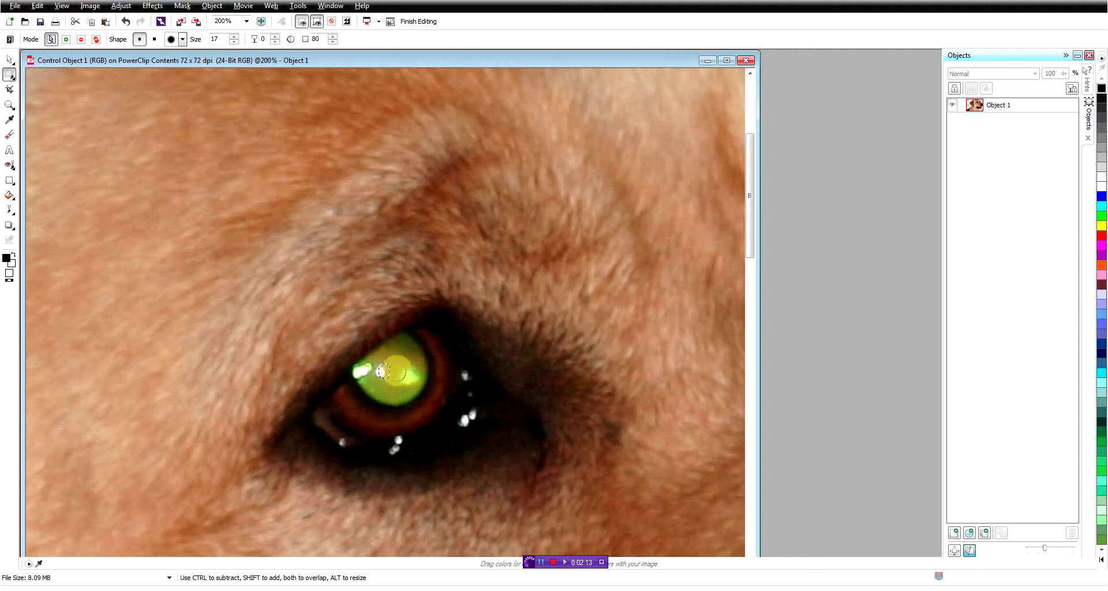
mouse_move(400, 374)
mouse_down()
mouse_move(405, 345)
mouse_move(362, 370)
mouse_move(382, 401)
mouse_move(408, 392)
mouse_move(426, 353)
mouse_move(408, 344)
mouse_up()
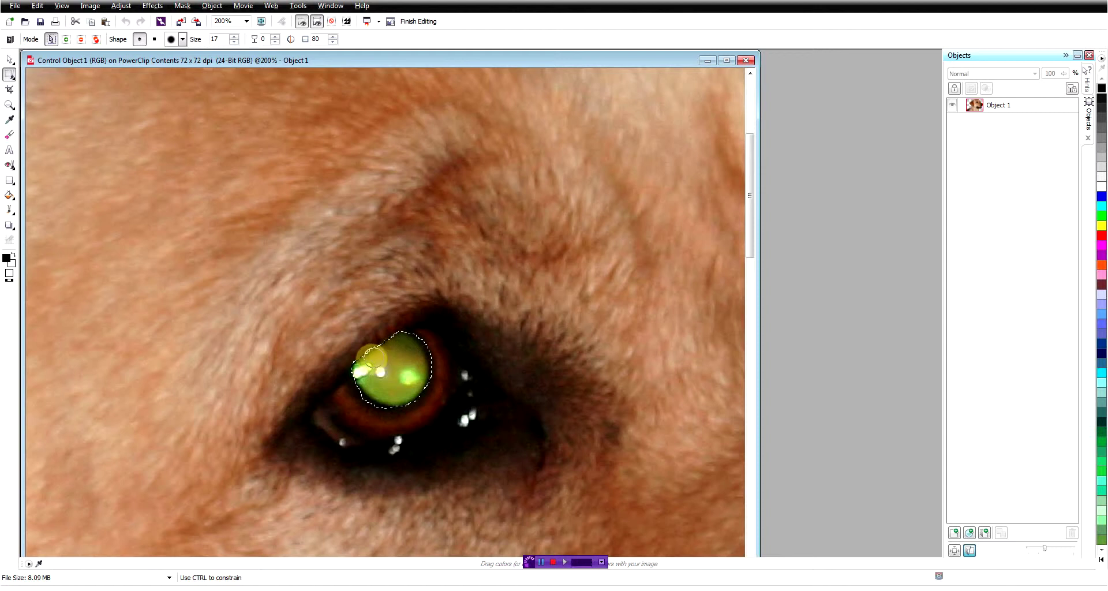
drag(362, 367, 360, 369)
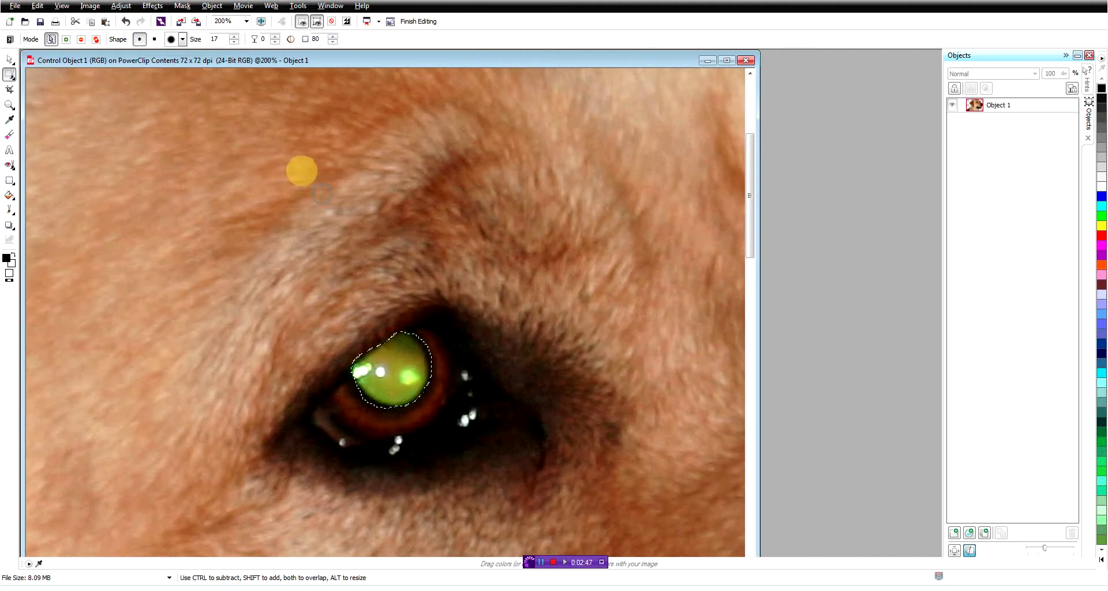
click(182, 7)
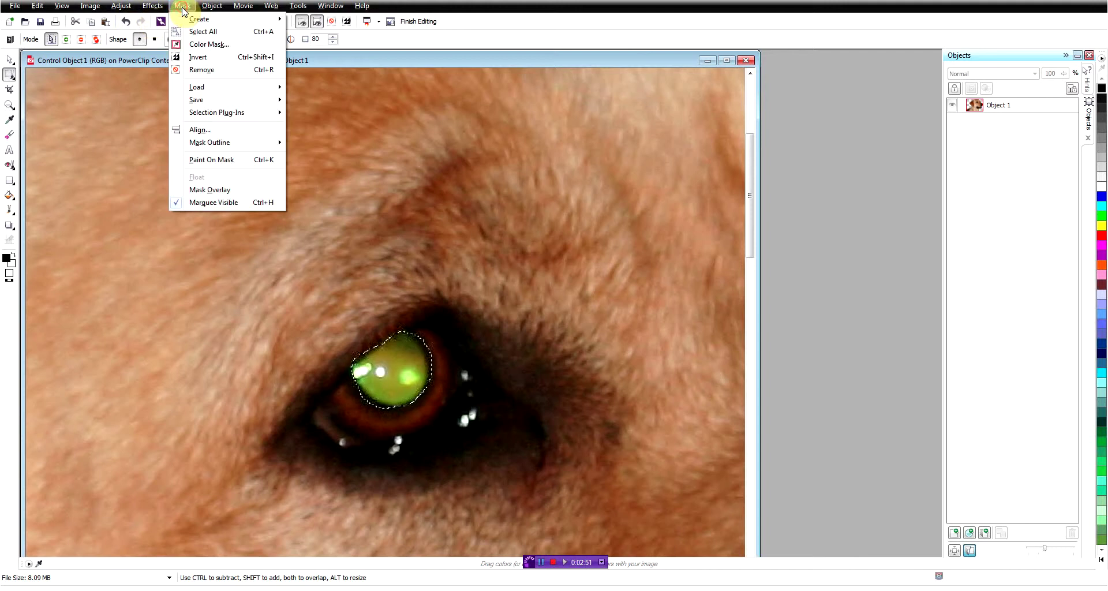
- Turn on Mask Overlay and zoom in to 300% on the eye
click(216, 192)
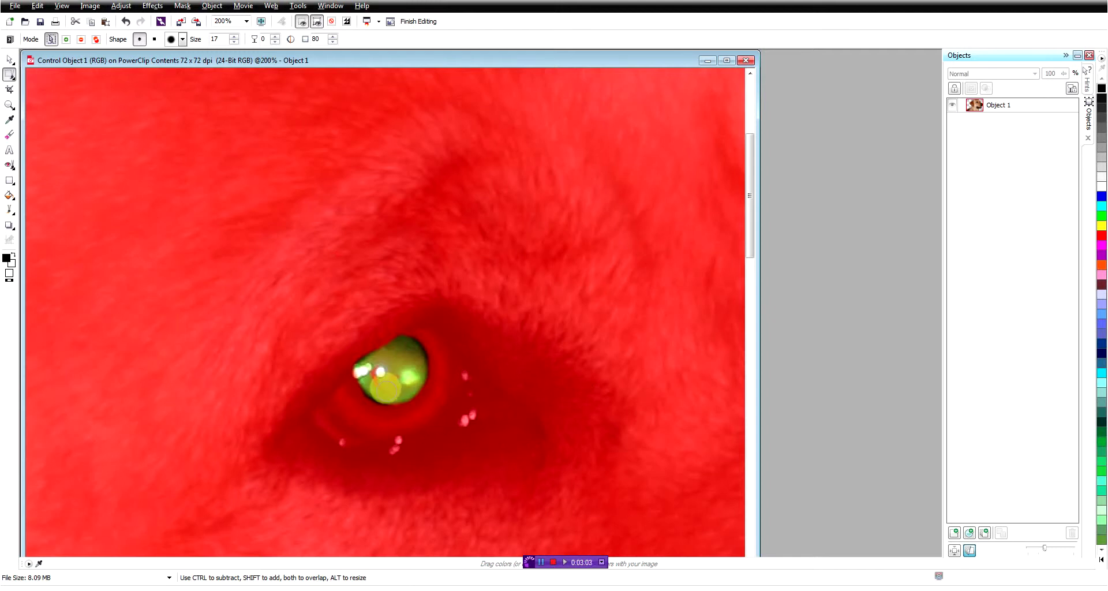
scroll(380, 384, up, 1)
key(shift)
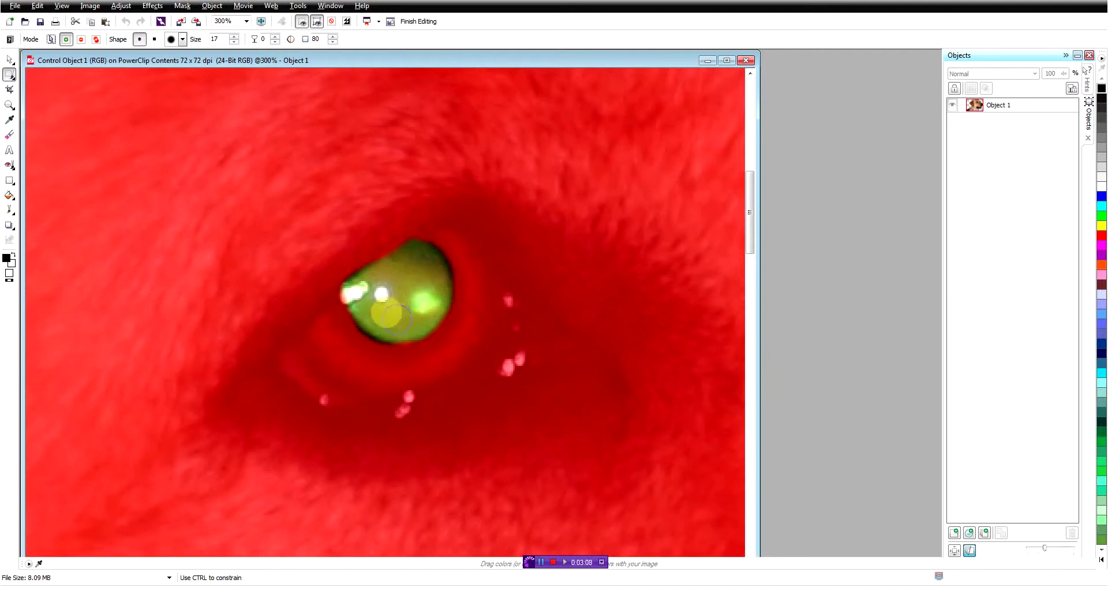
- Add the pupil's remaining edges and left highlight to the mask, undoing one stray stroke
drag(411, 308, 417, 294)
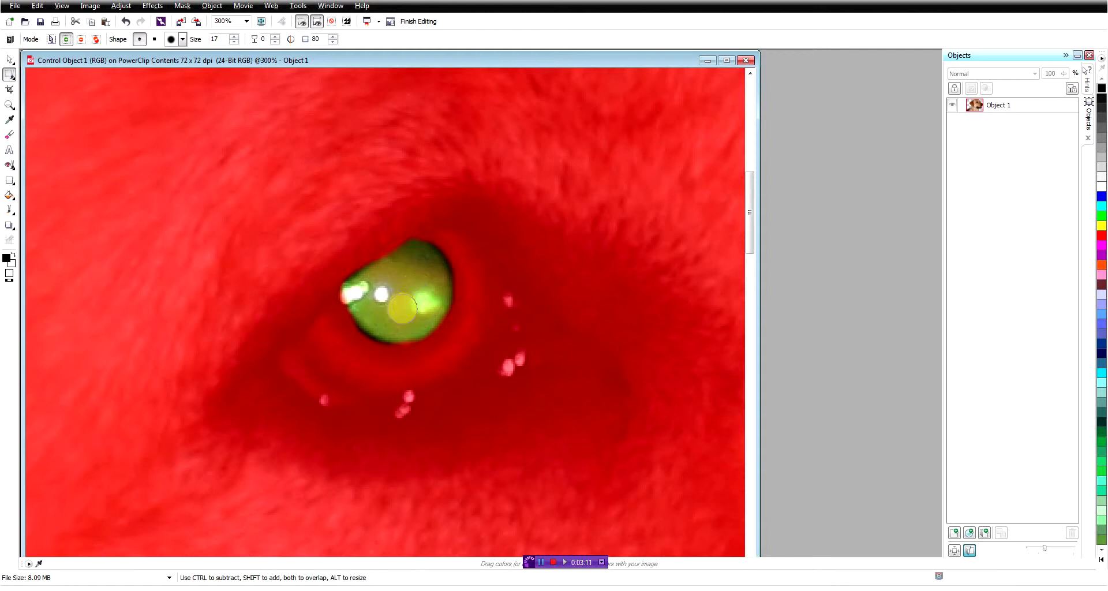
click(419, 281)
key(ctrl+z)
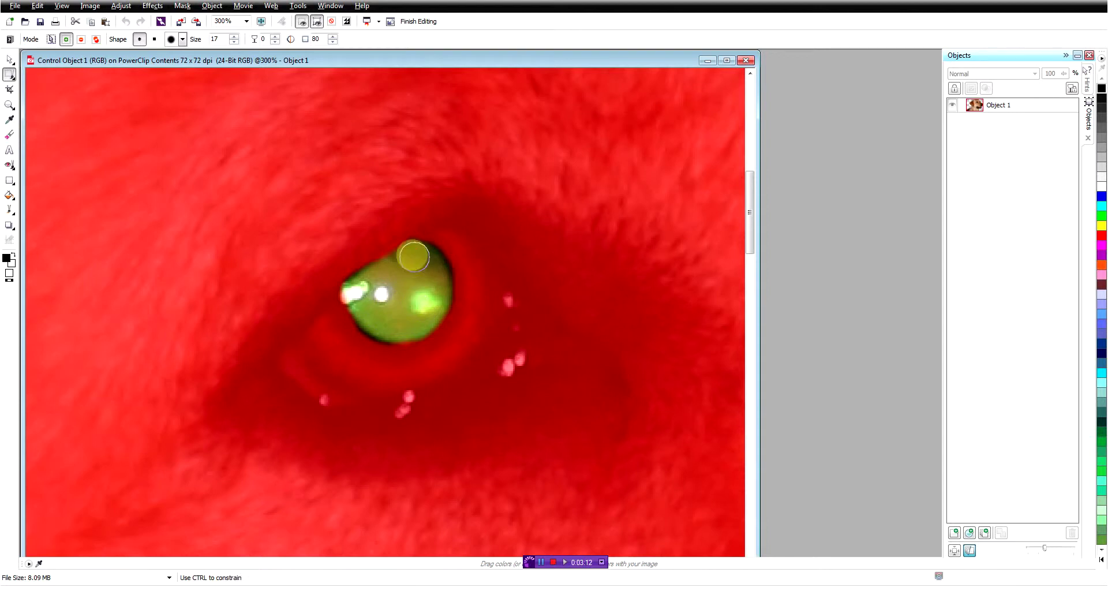
click(351, 295)
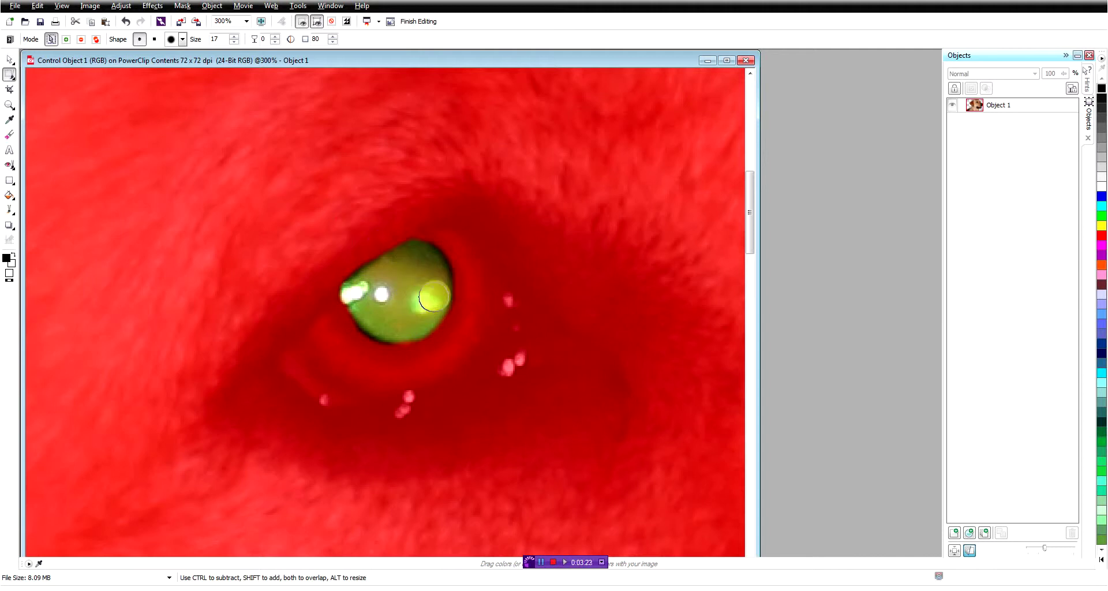
mouse_move(433, 296)
mouse_down()
mouse_move(440, 308)
mouse_move(425, 323)
mouse_move(396, 334)
mouse_move(416, 324)
mouse_move(424, 258)
mouse_move(393, 253)
mouse_move(366, 274)
mouse_move(418, 250)
mouse_move(404, 254)
mouse_up()
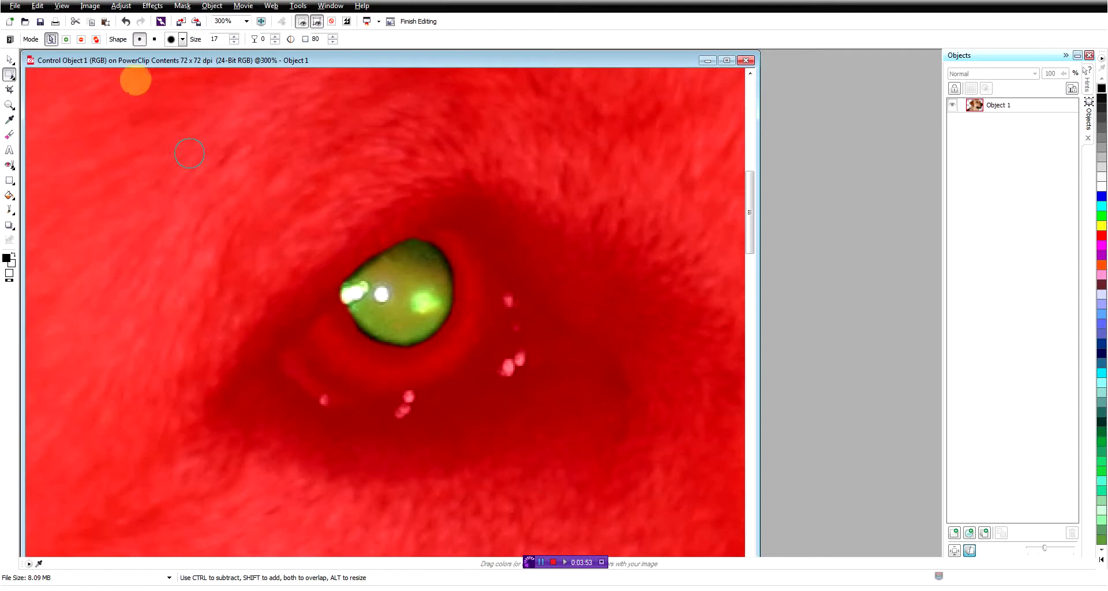
- Desaturate the masked pupil to grey and round out the mask at its upper left
click(120, 7)
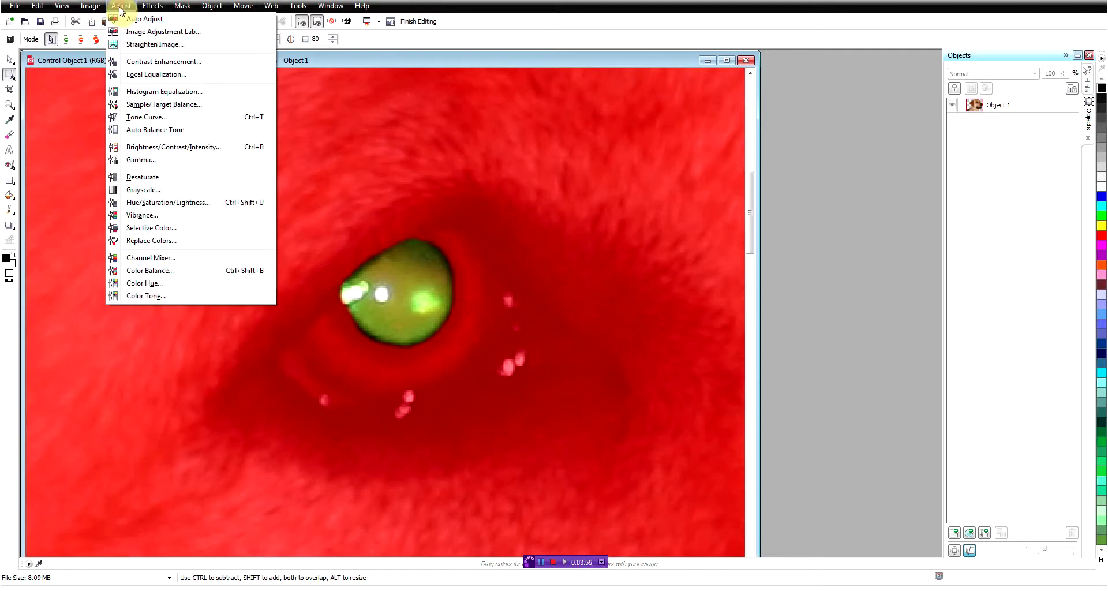
click(154, 178)
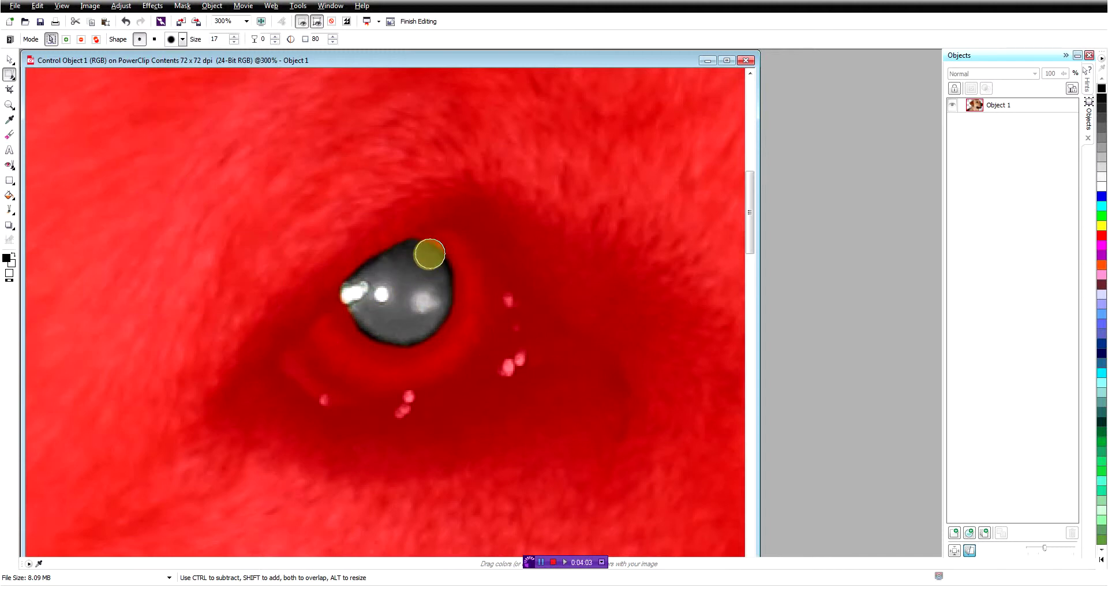
drag(429, 253, 361, 265)
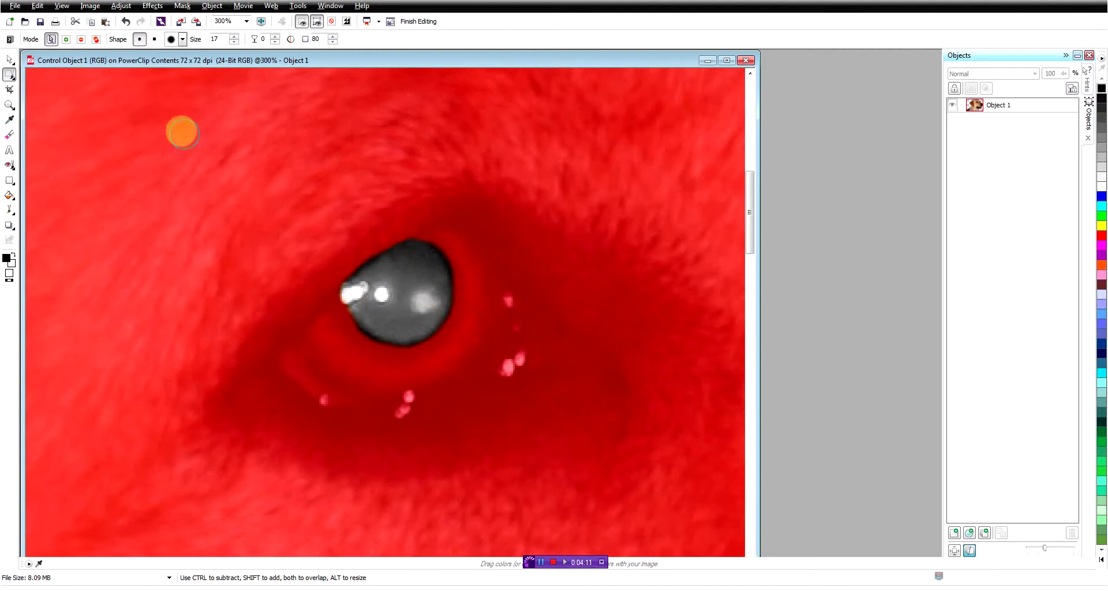
- Darken the grey pupil to brightness -21 with Brightness/Contrast/Intensity
click(115, 7)
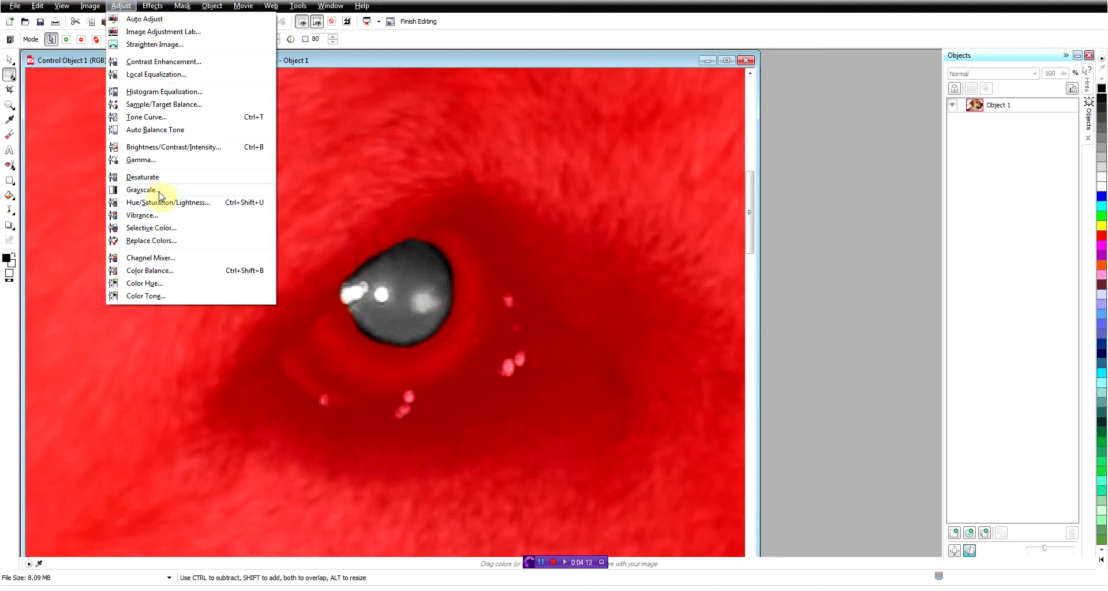
click(165, 147)
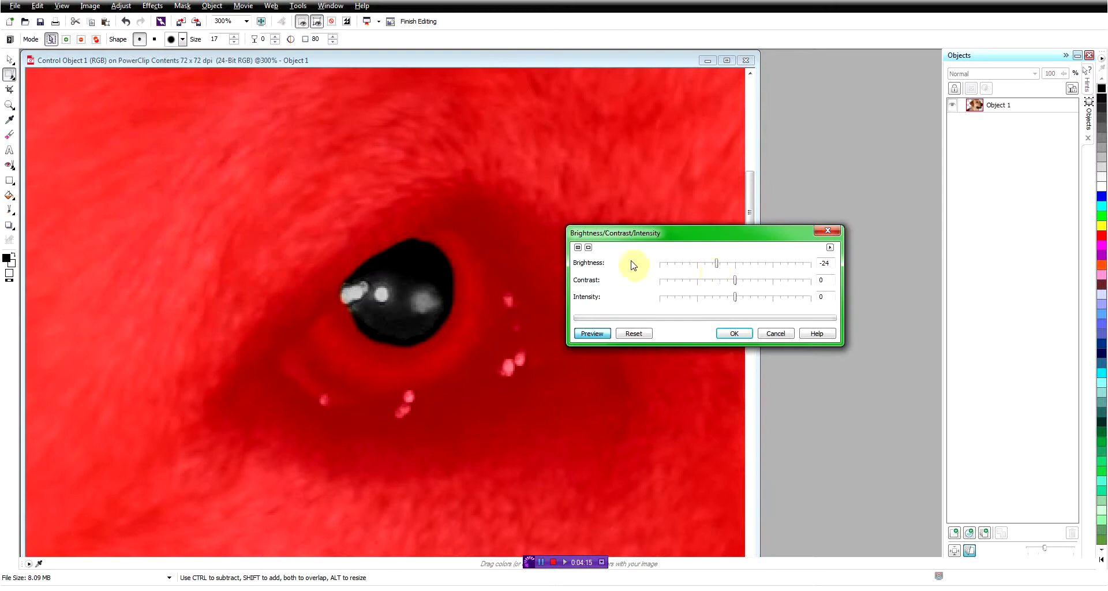
click(718, 266)
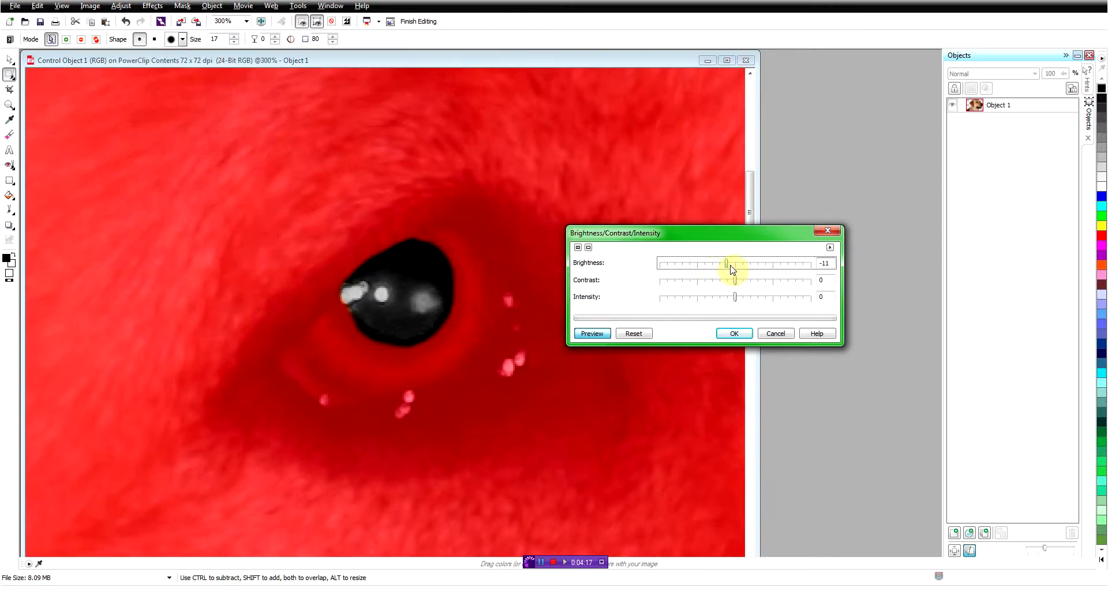
drag(731, 269, 733, 269)
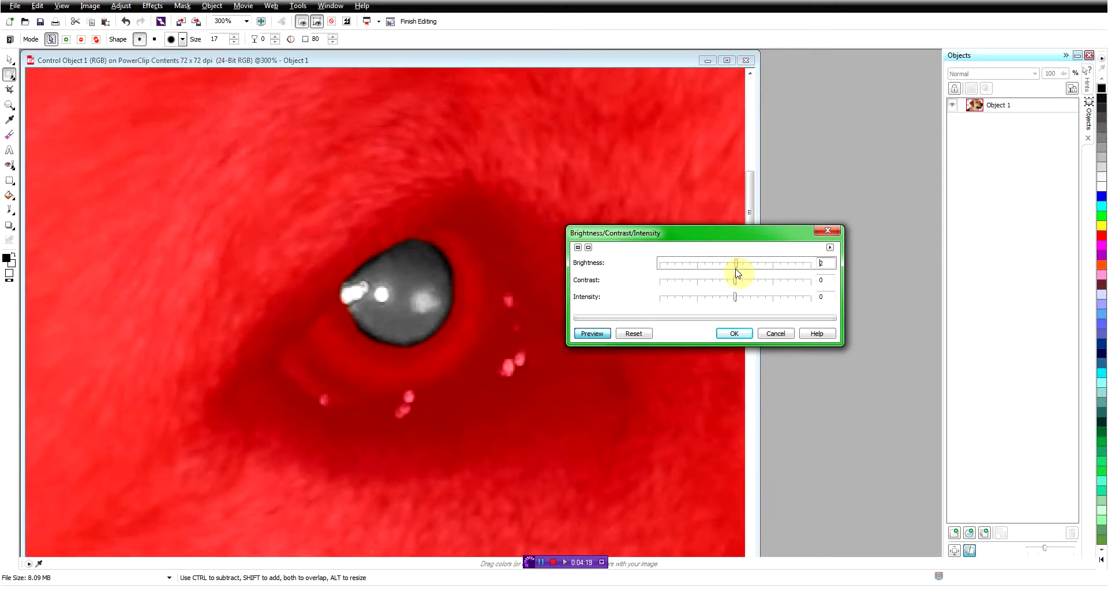
drag(733, 267, 730, 267)
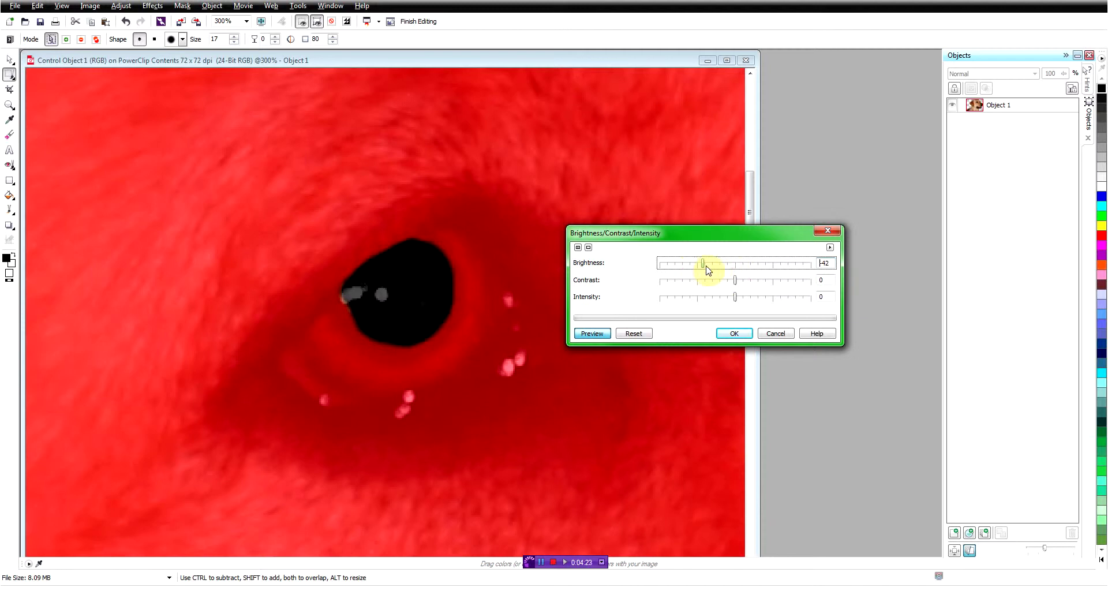
drag(719, 268, 722, 268)
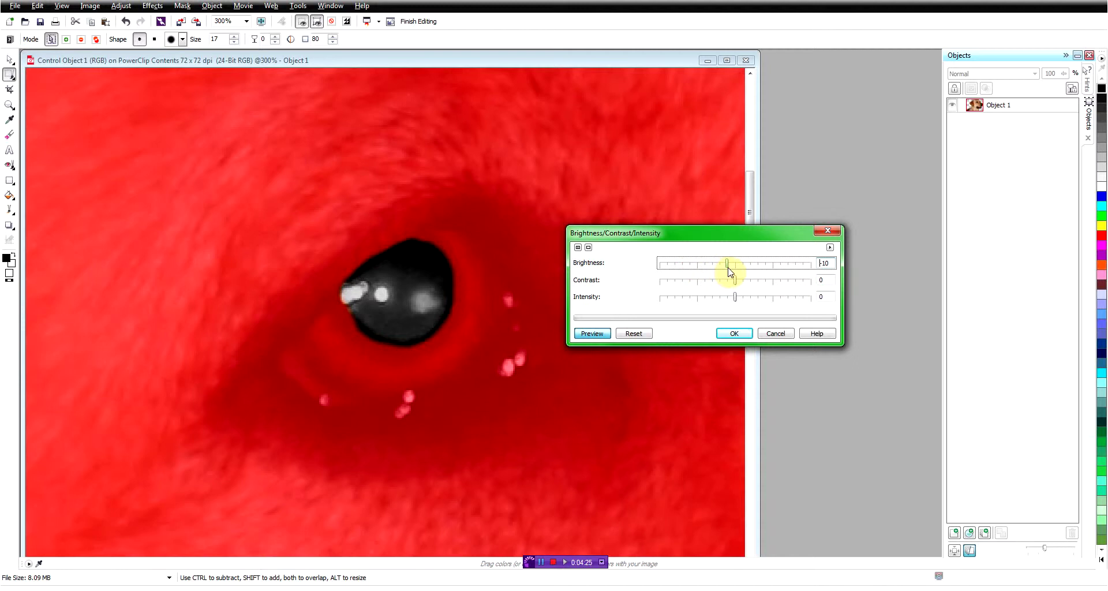
drag(726, 273, 721, 274)
click(737, 335)
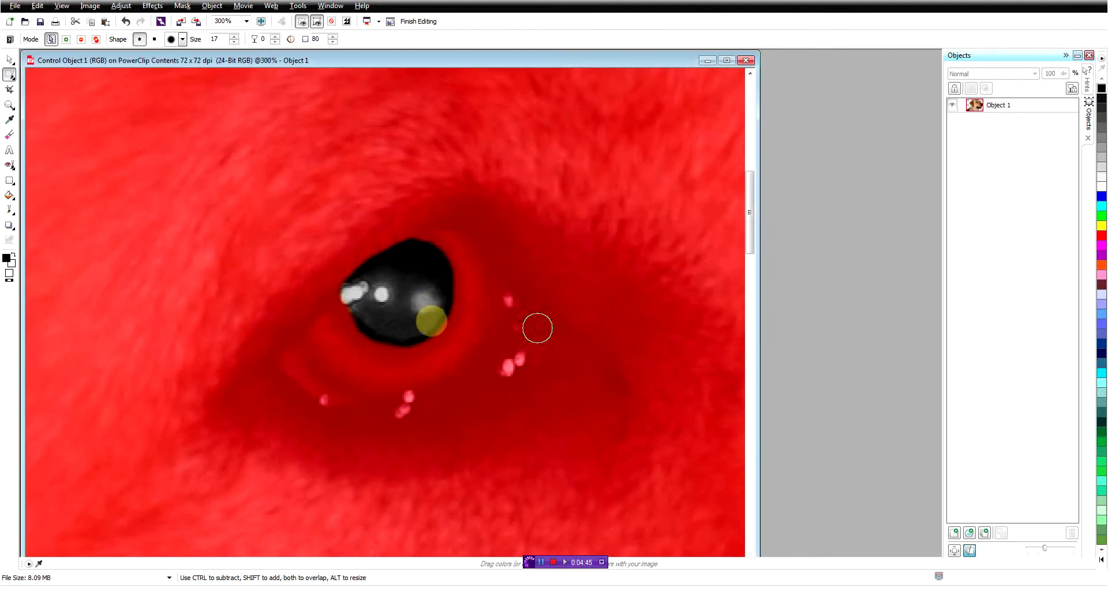
- Remove the mask, zoom out to view the whole head, then zoom back to the eye
click(183, 8)
click(202, 72)
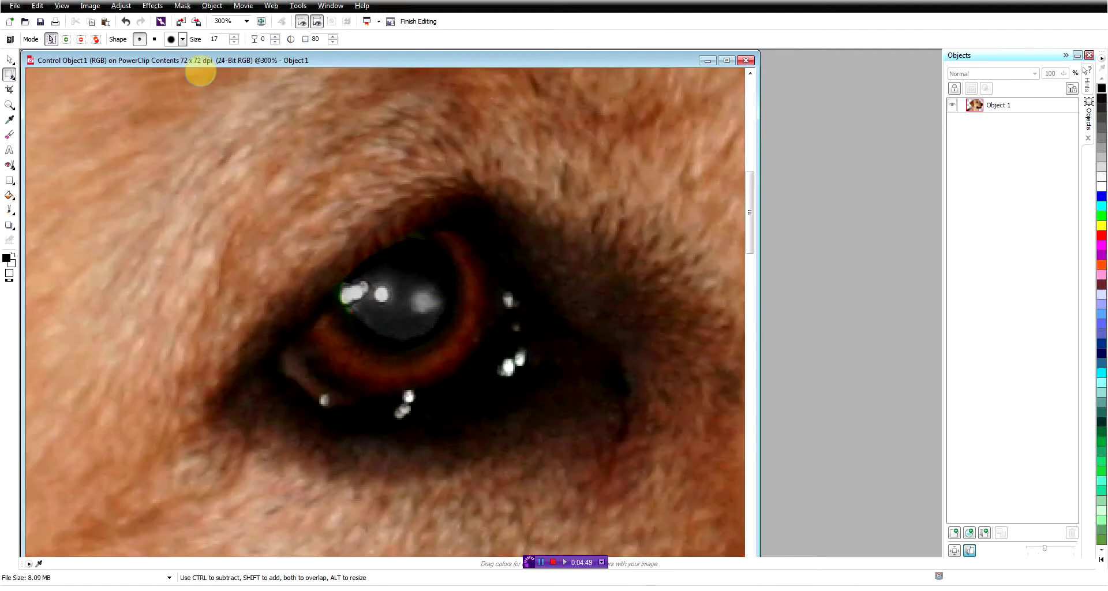
scroll(423, 266, down, 1)
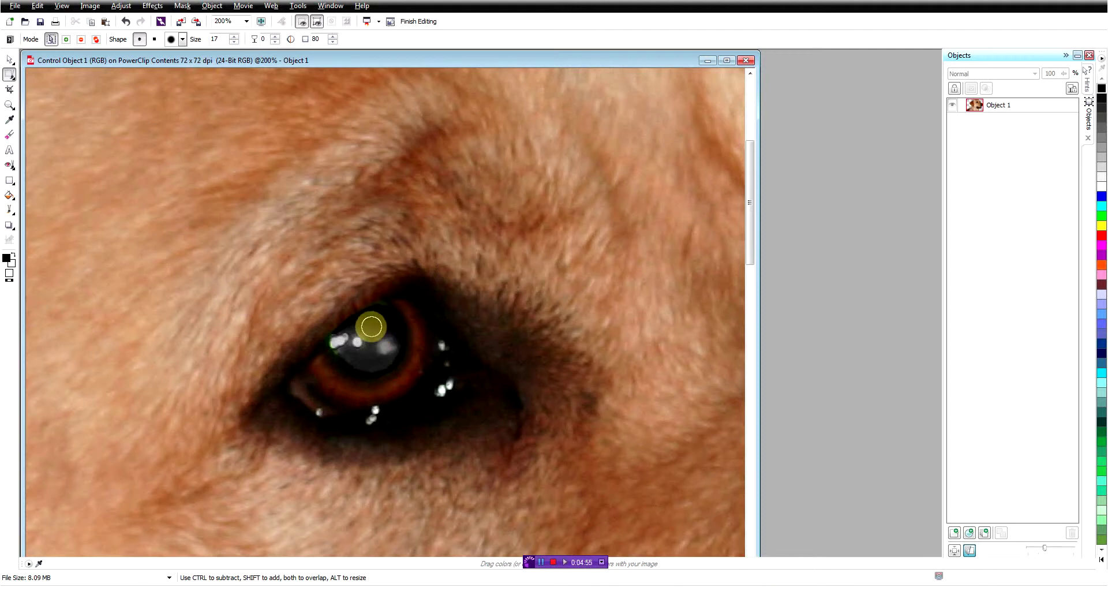
scroll(371, 327, down, 1)
scroll(462, 338, down, 1)
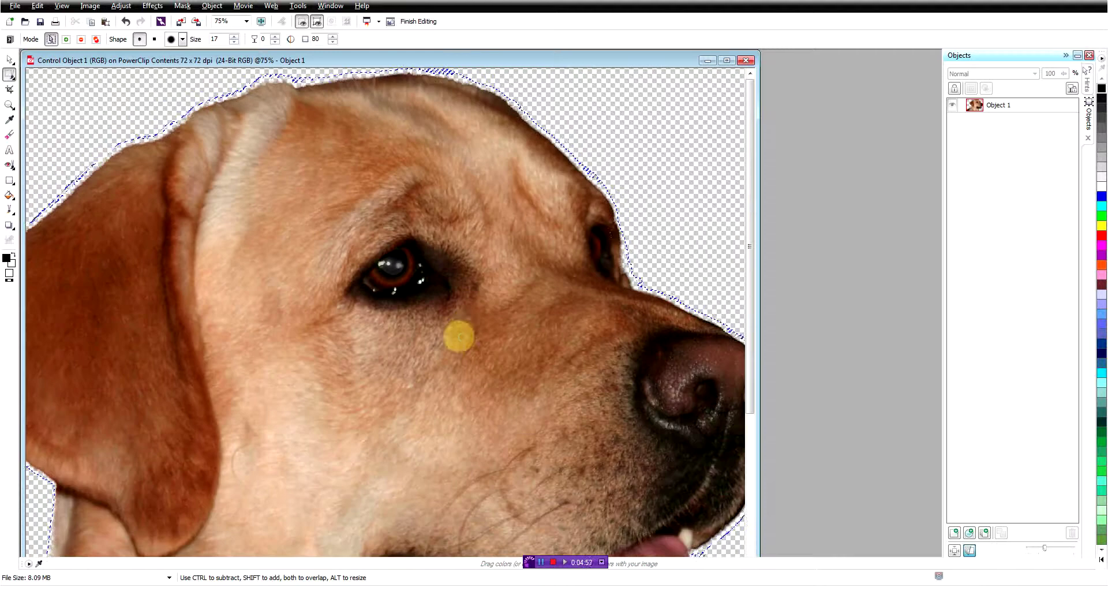
scroll(467, 325, down, 1)
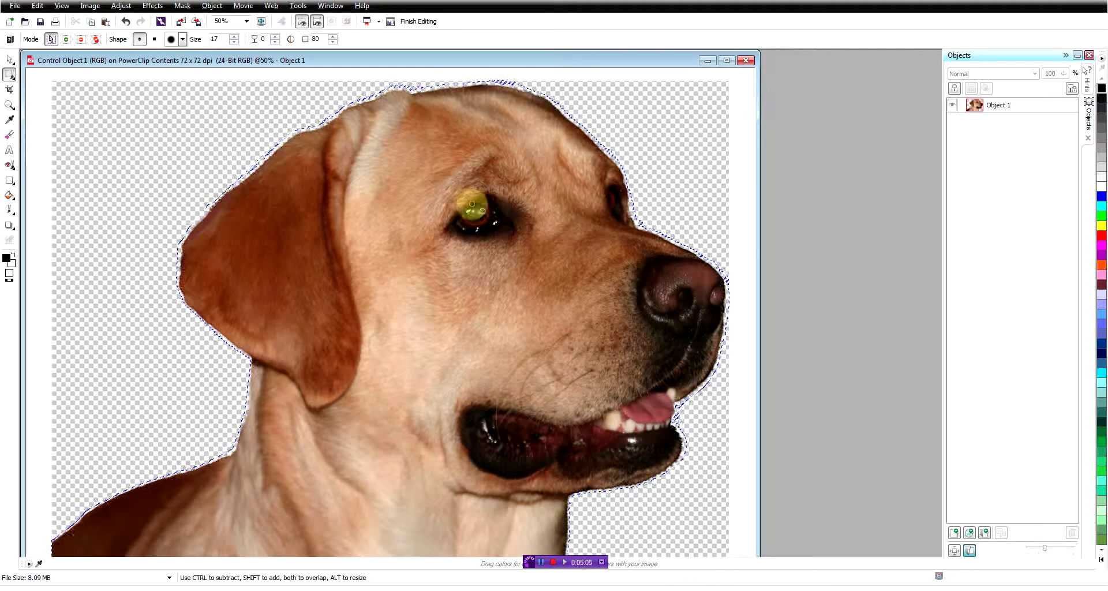
scroll(478, 200, up, 2)
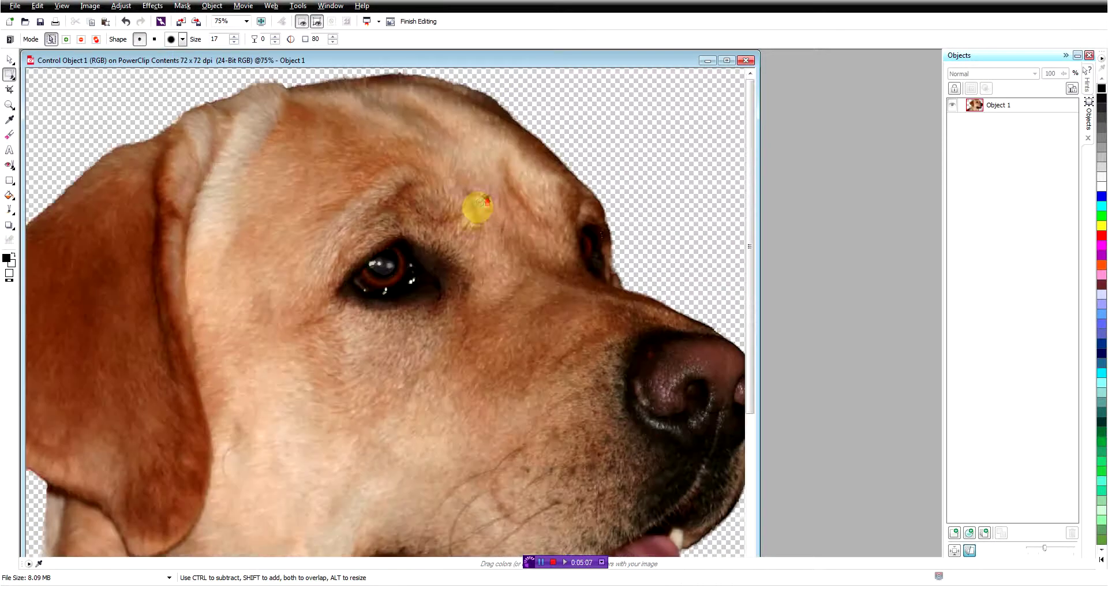
scroll(272, 311, up, 2)
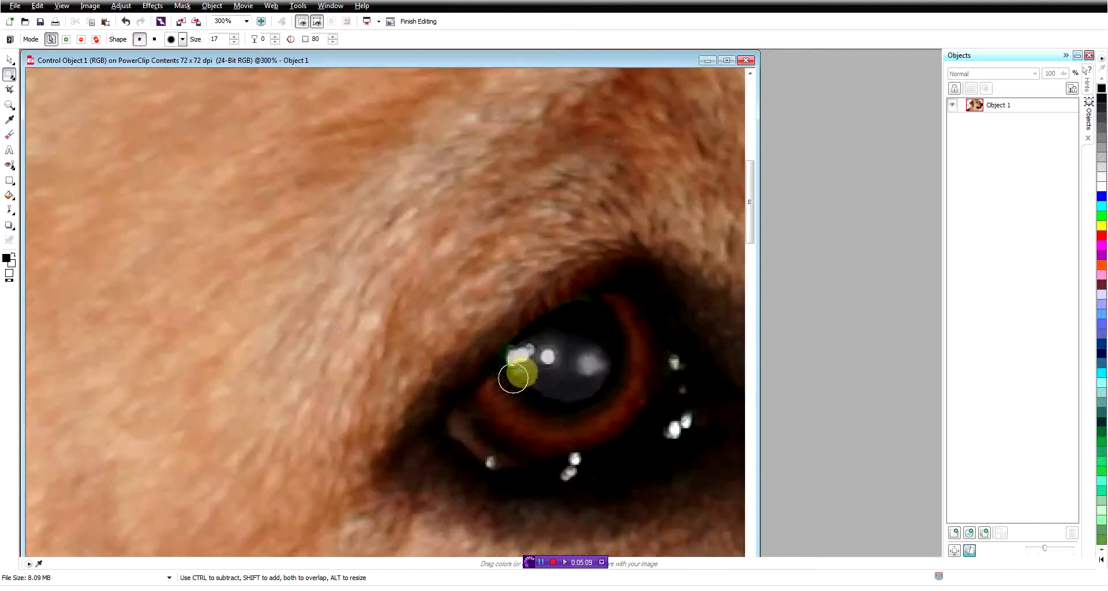
scroll(519, 371, up, 2)
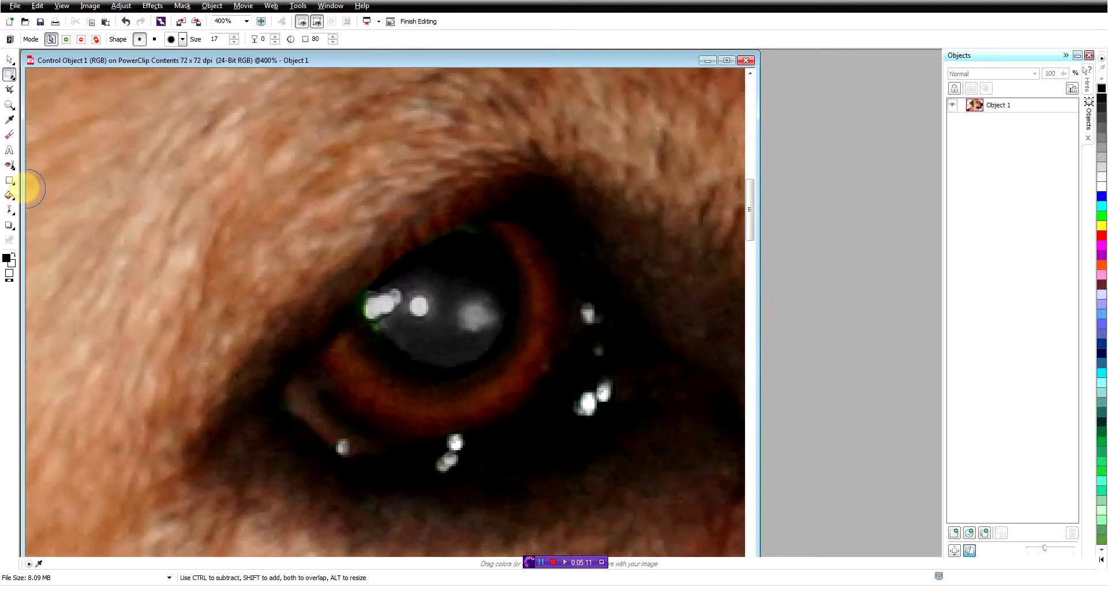
- Smear away the green fringe along the pupil's upper rim with the Custom Smear effect brush
click(17, 217)
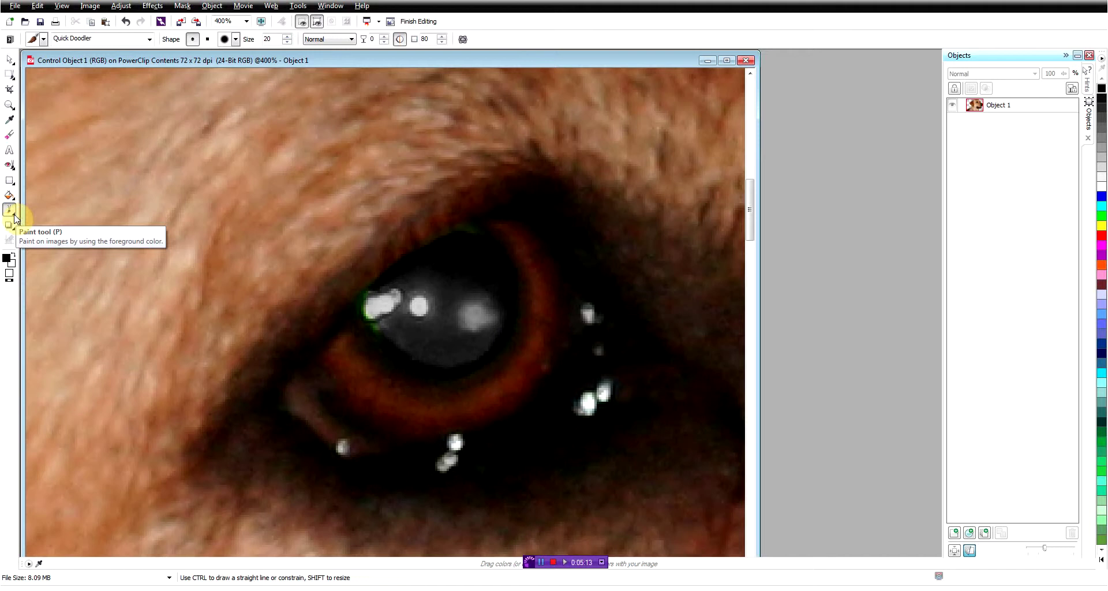
click(15, 217)
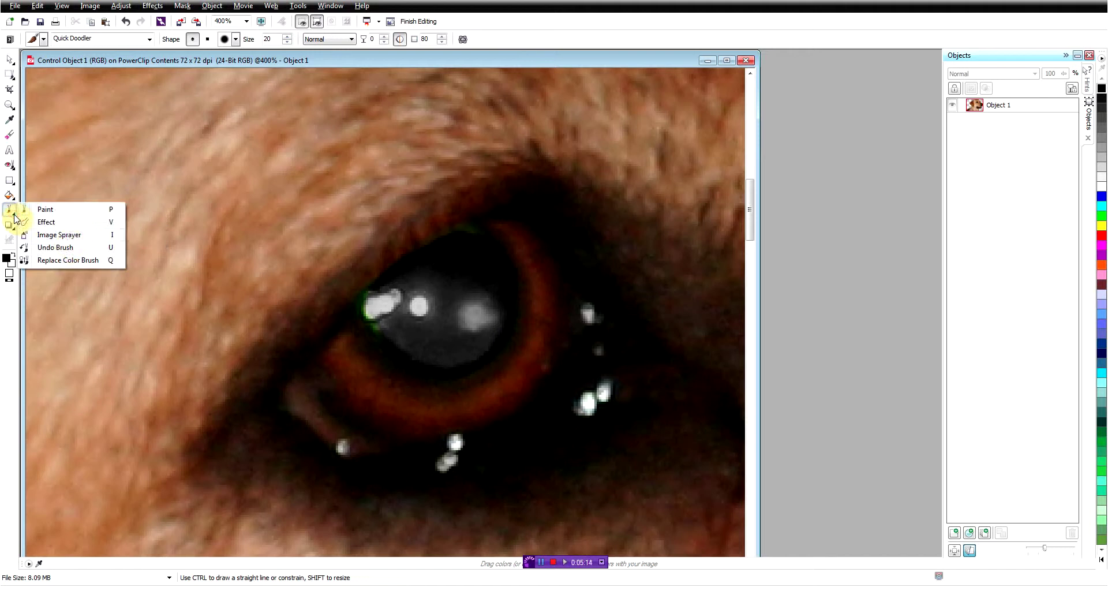
click(63, 222)
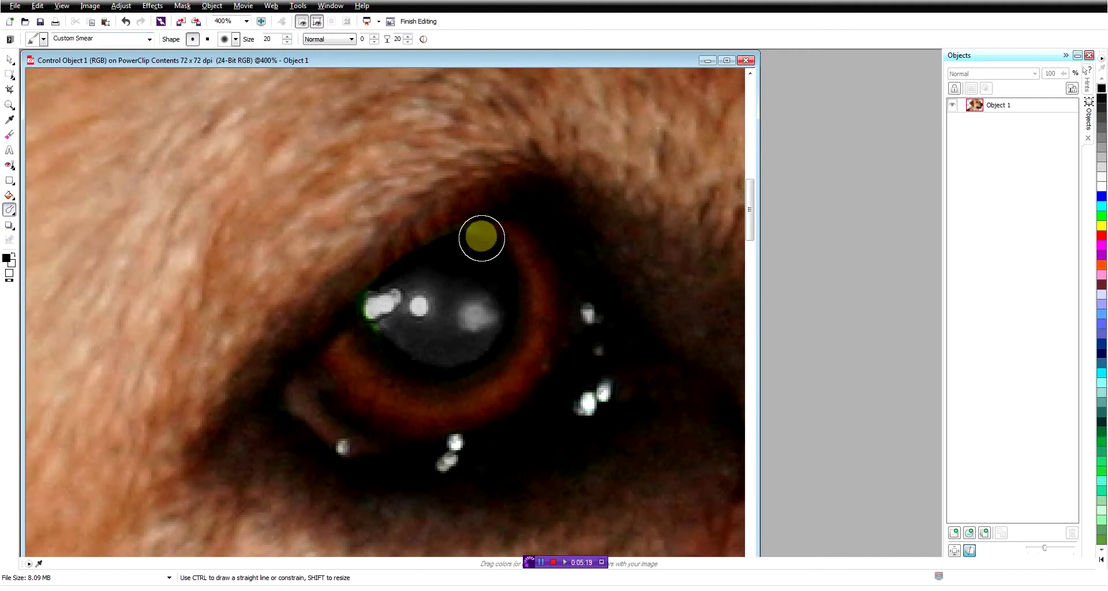
mouse_move(479, 235)
mouse_down()
mouse_move(382, 317)
mouse_move(369, 307)
mouse_up()
drag(368, 308, 369, 313)
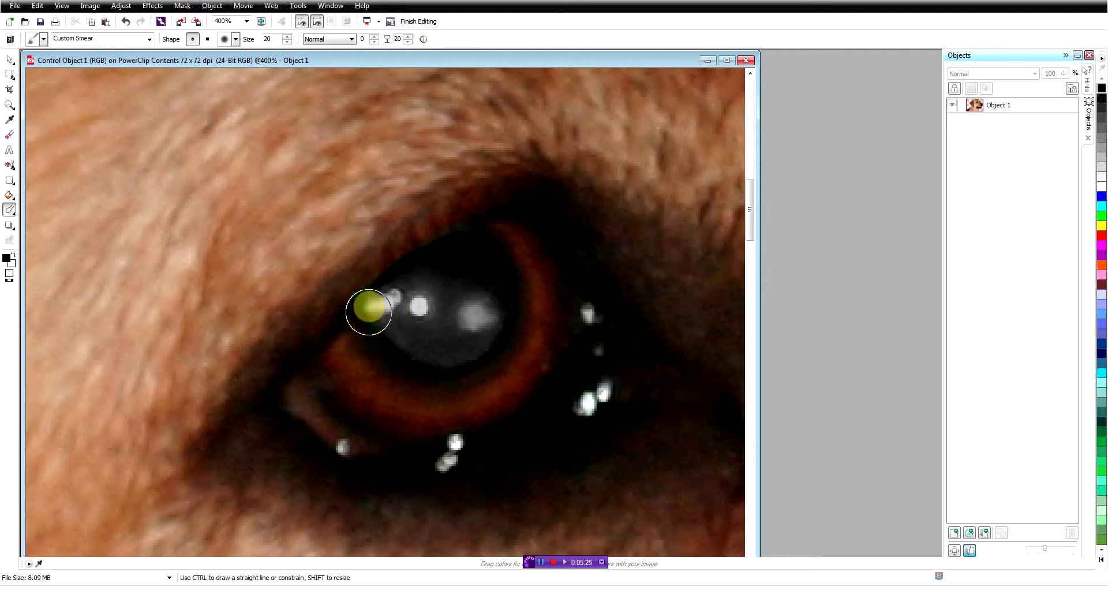
- Save the retouched photo back into CorelDRAW
scroll(369, 313, down, 5)
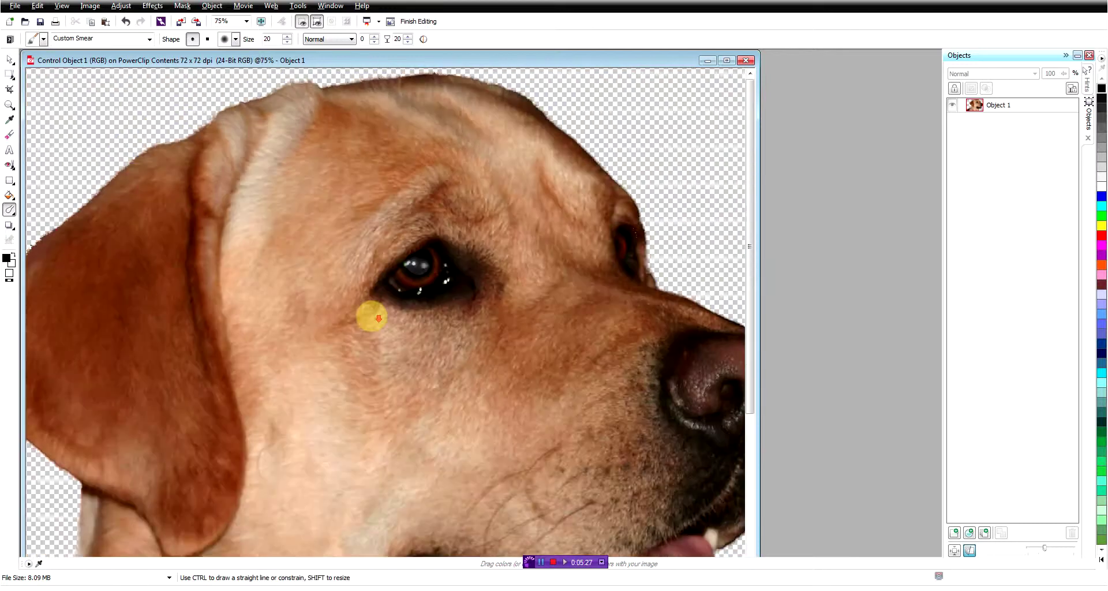
scroll(372, 316, down, 1)
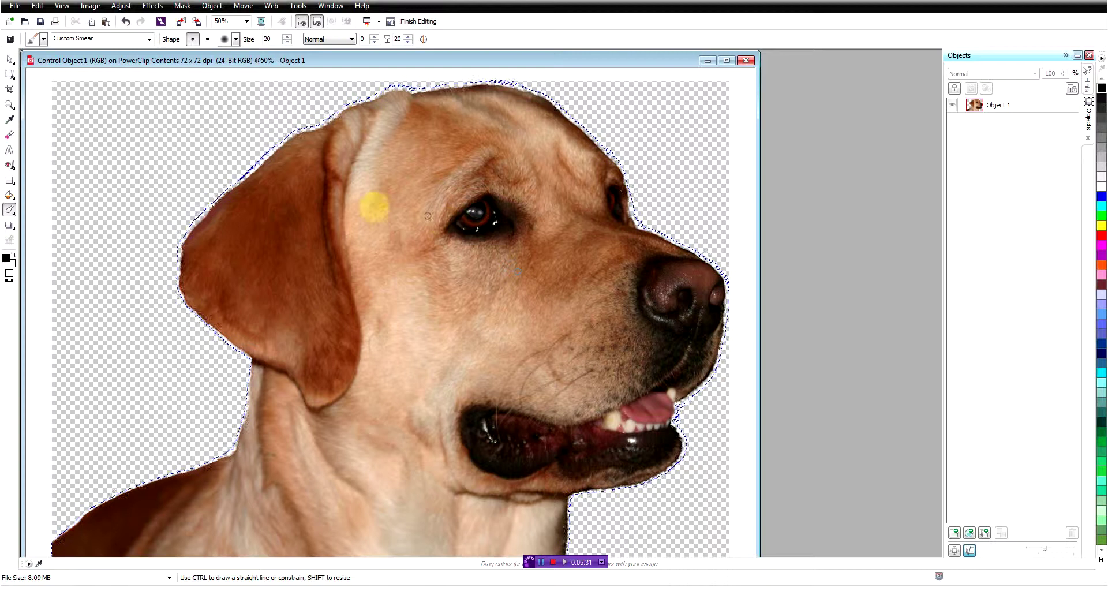
click(38, 22)
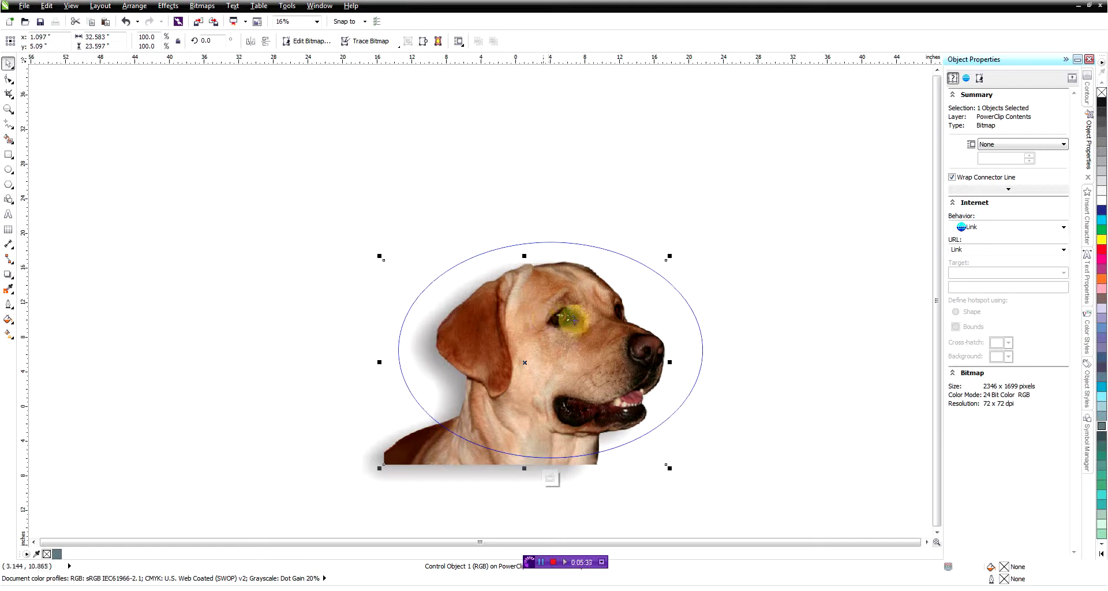
scroll(568, 321, up, 2)
scroll(565, 319, down, 2)
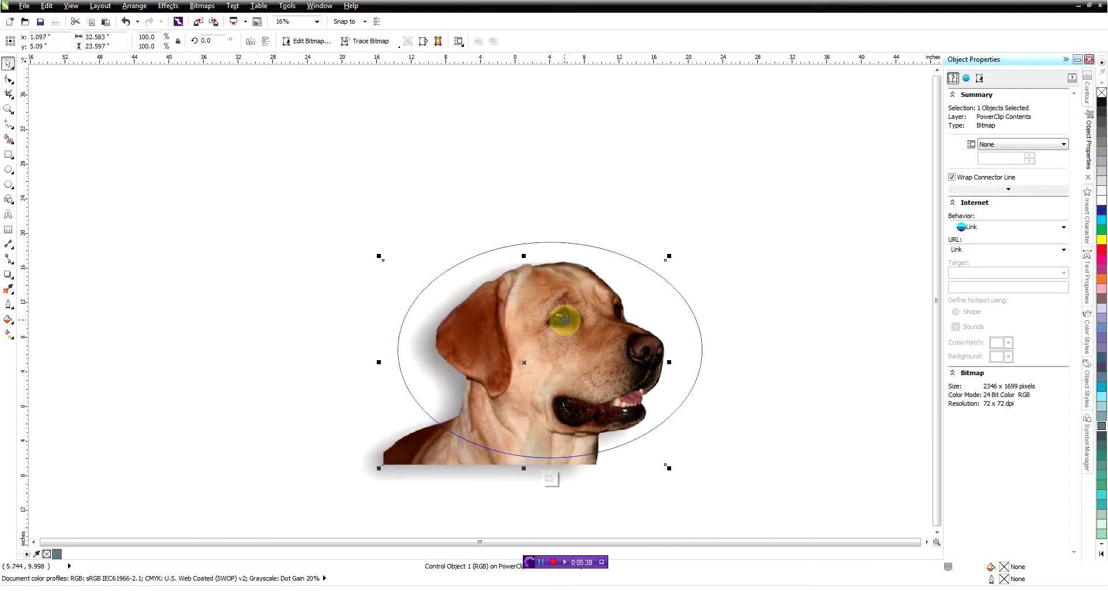
- Finish editing the PowerClip and zoom in on the Labrador's now-dark eye
click(550, 478)
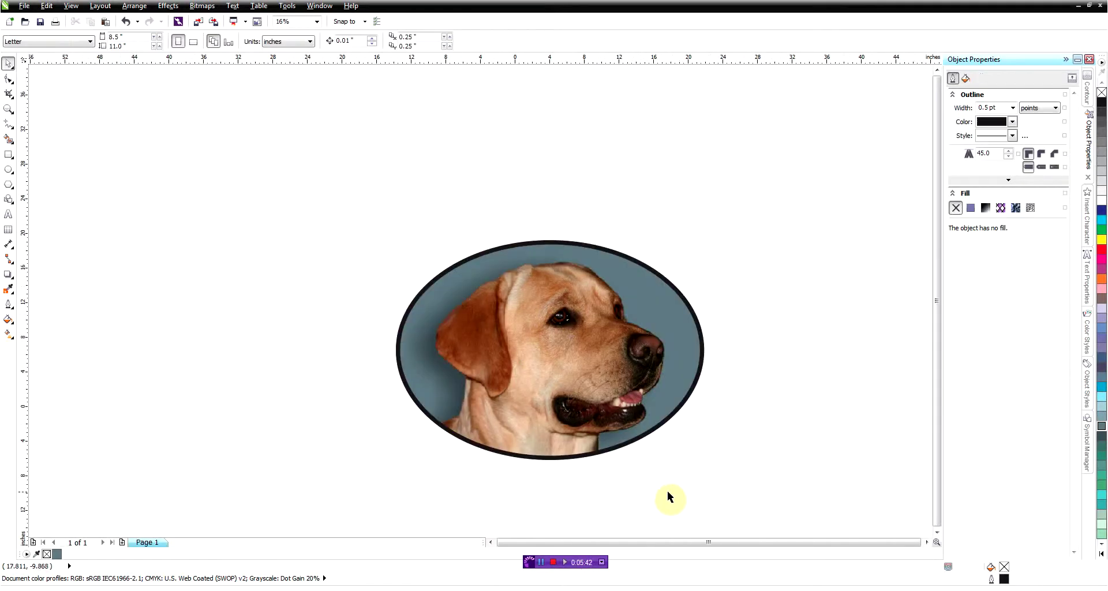
scroll(651, 331, up, 2)
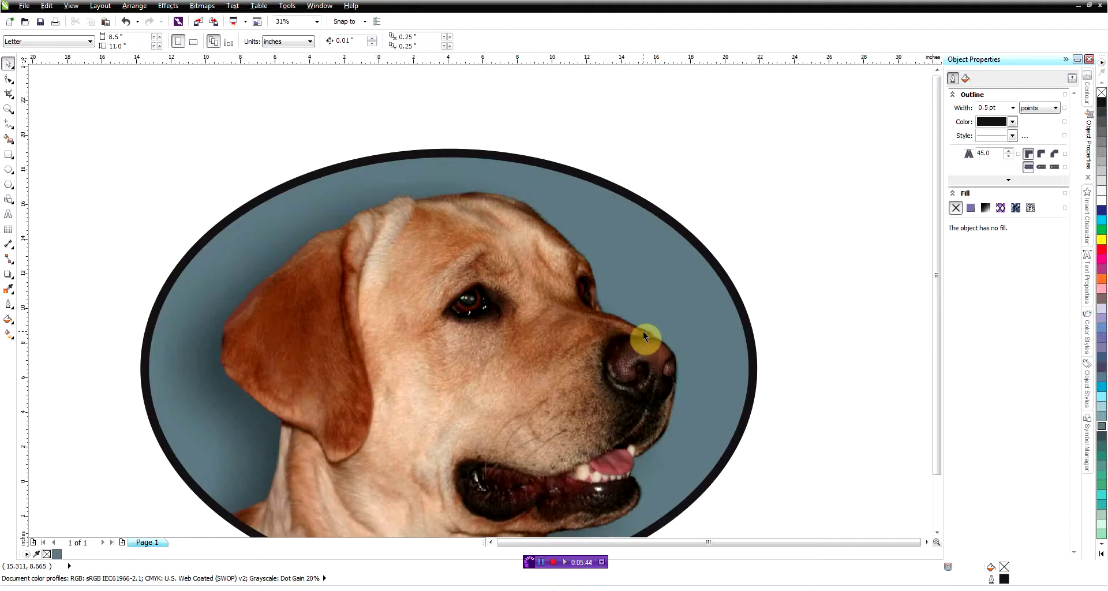